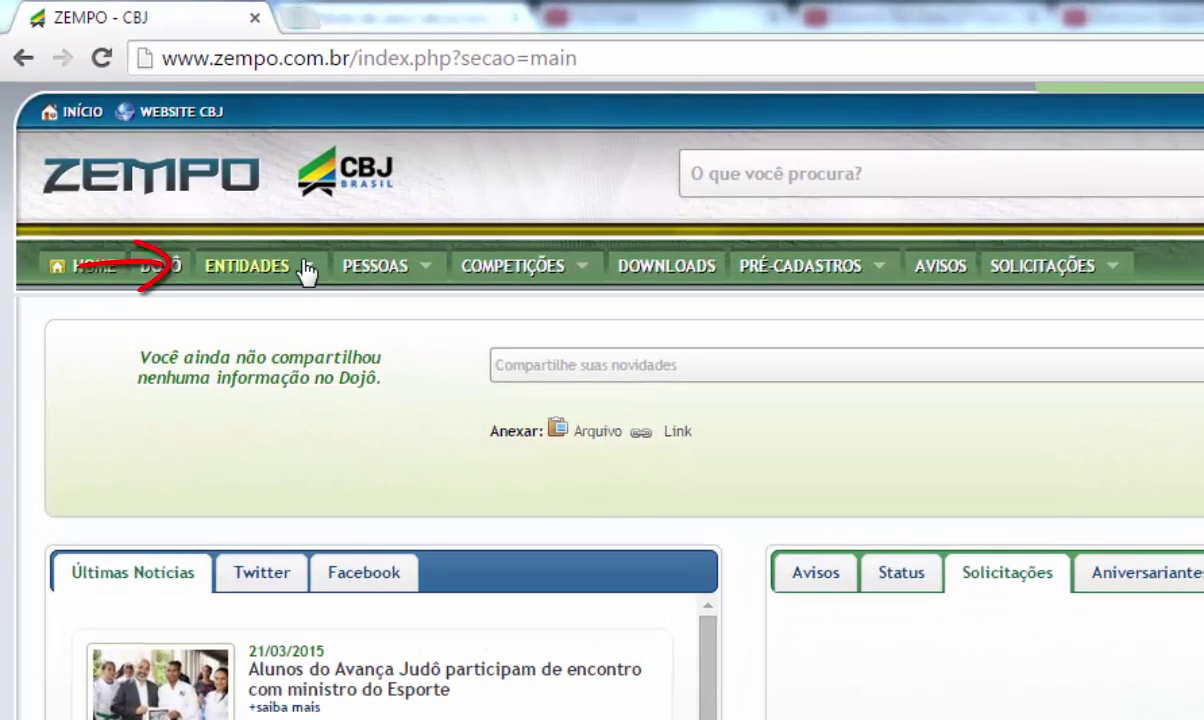
Step: Open a blank club registration form via Entidades > Clubes > Cadastrar
mouse_move(307, 271)
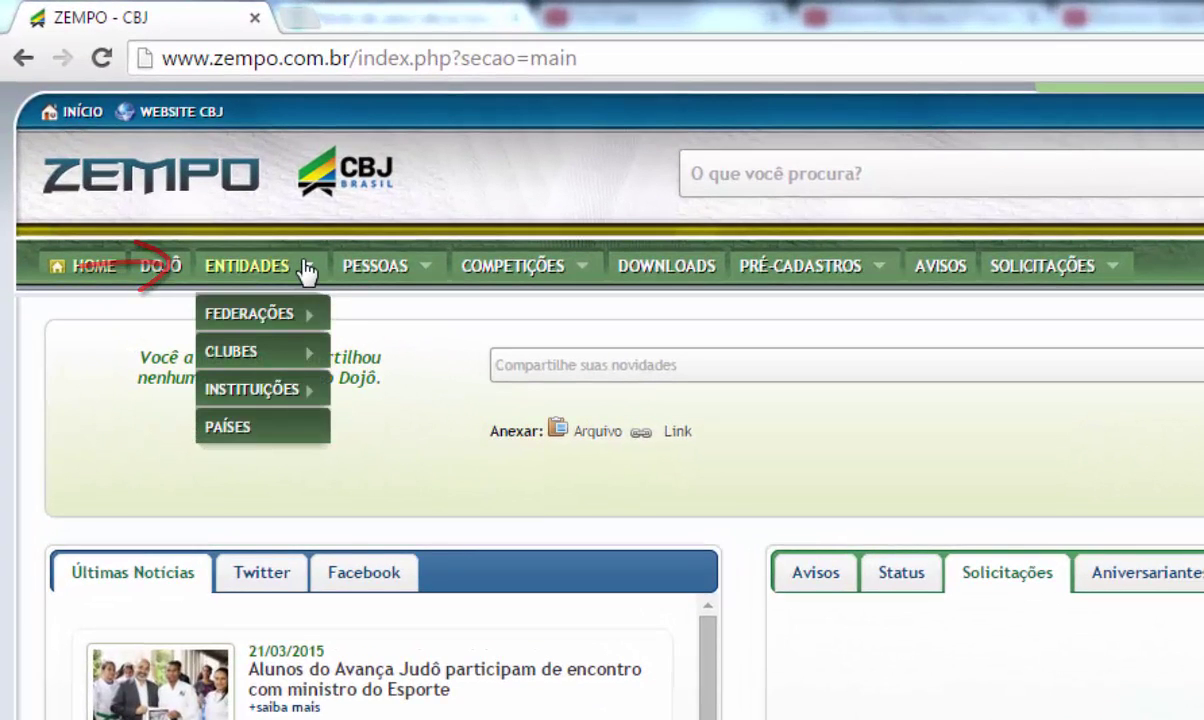
mouse_move(257, 360)
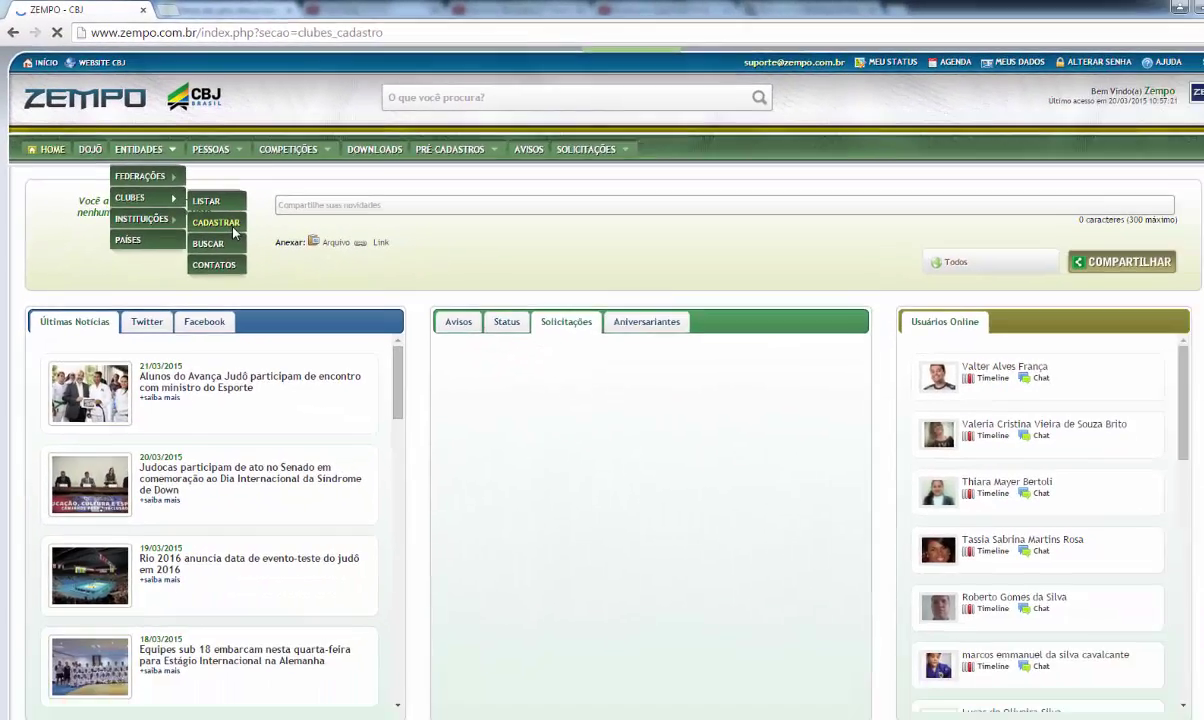
click(415, 410)
click(372, 345)
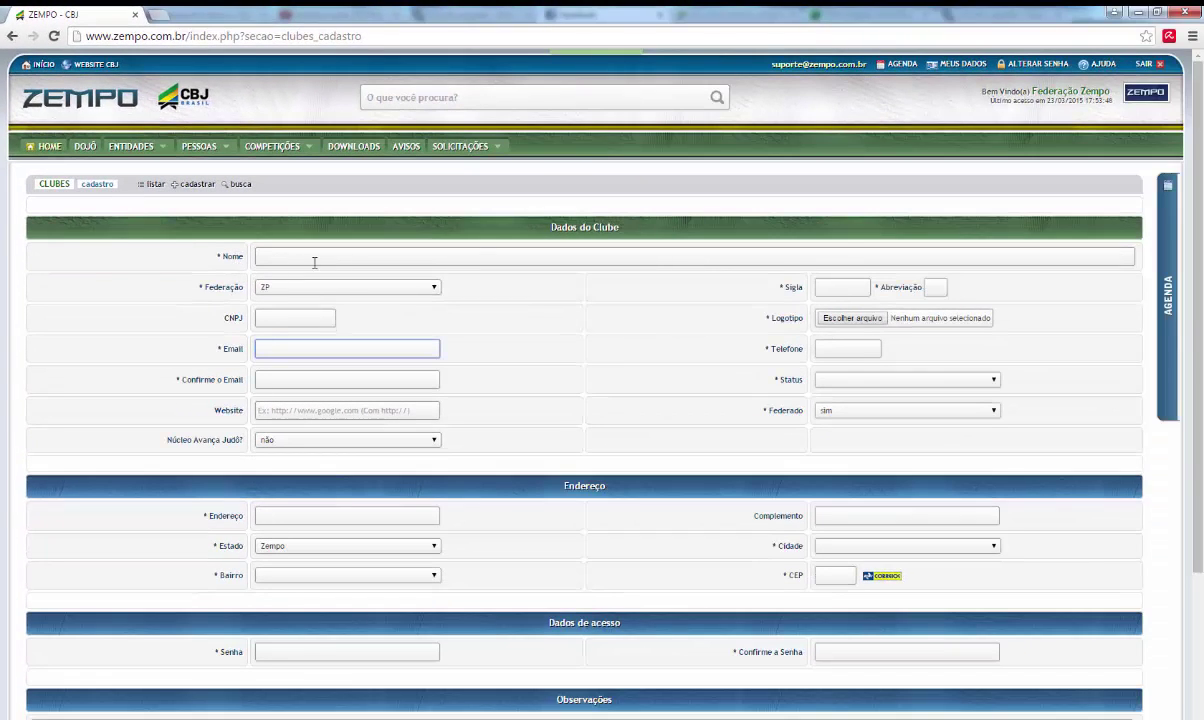
Step: Enter club name 'Clube Zempo', Sigla 'CLZP', abbreviation 'CZP' and the club's telephone number
click(595, 258)
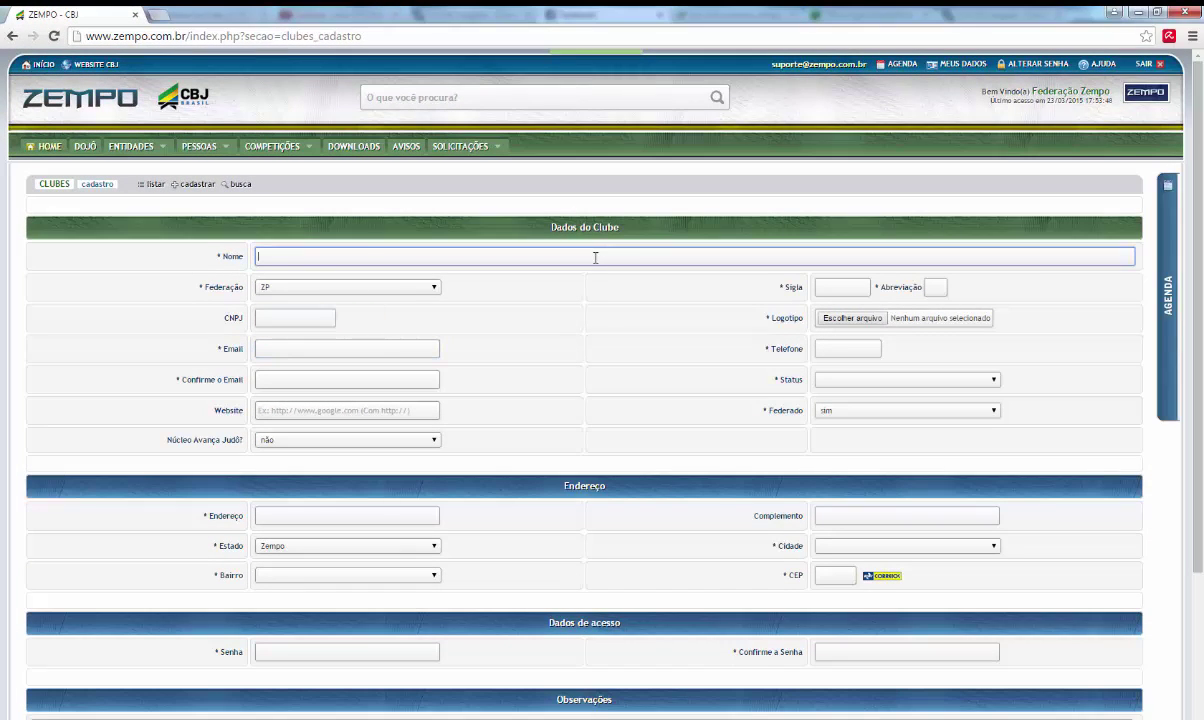
text(Clube Zempo)
click(850, 286)
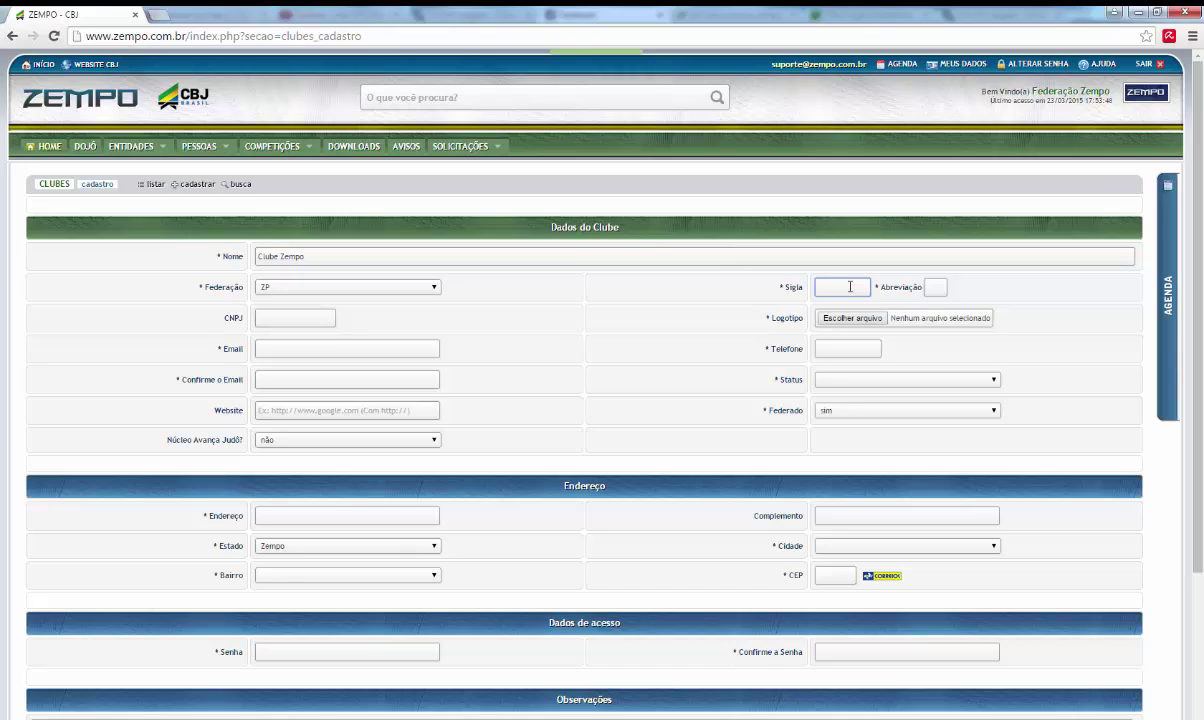
text(CLZP)
key(Tab)
text(CZP)
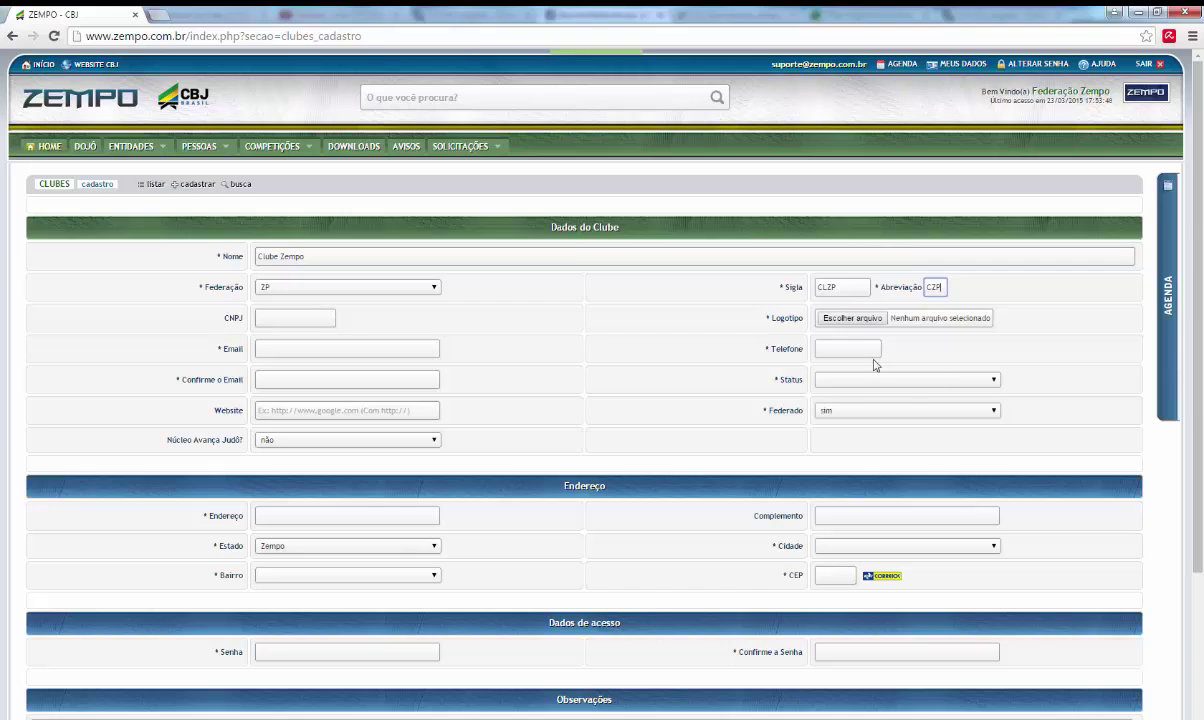
click(833, 352)
text(88)8888-88)
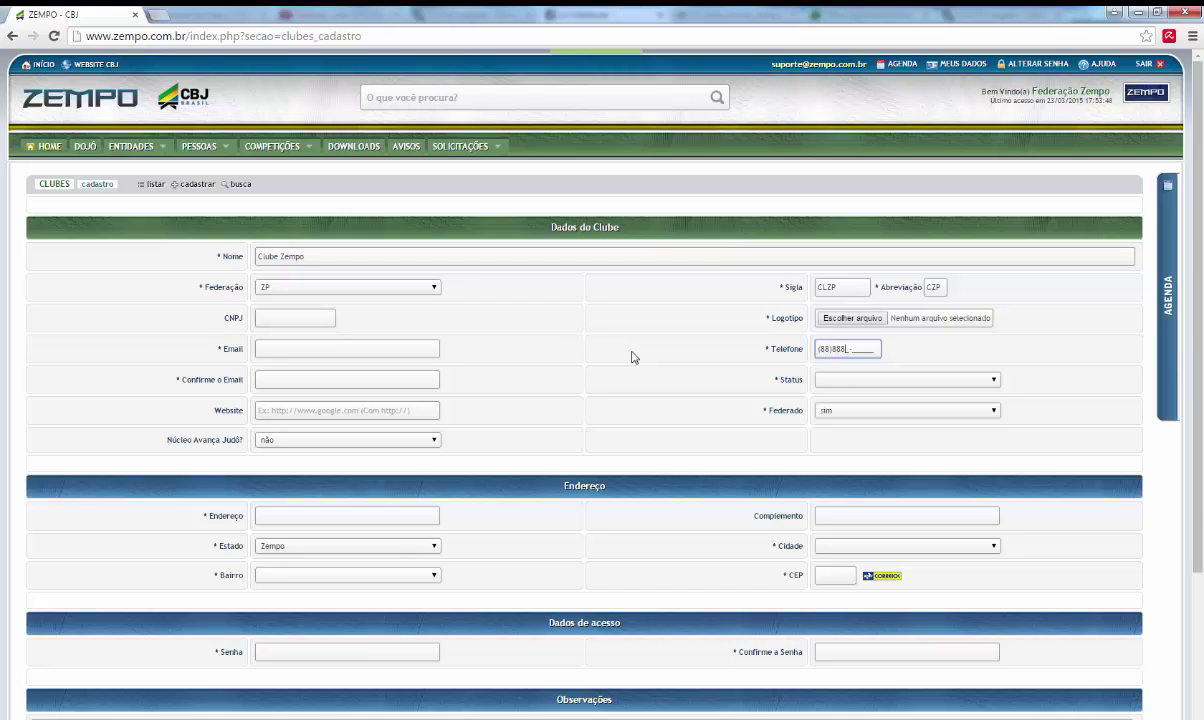
text(88)
Step: Enter and confirm the club's e-mail address, and set Status to Ativo
click(388, 348)
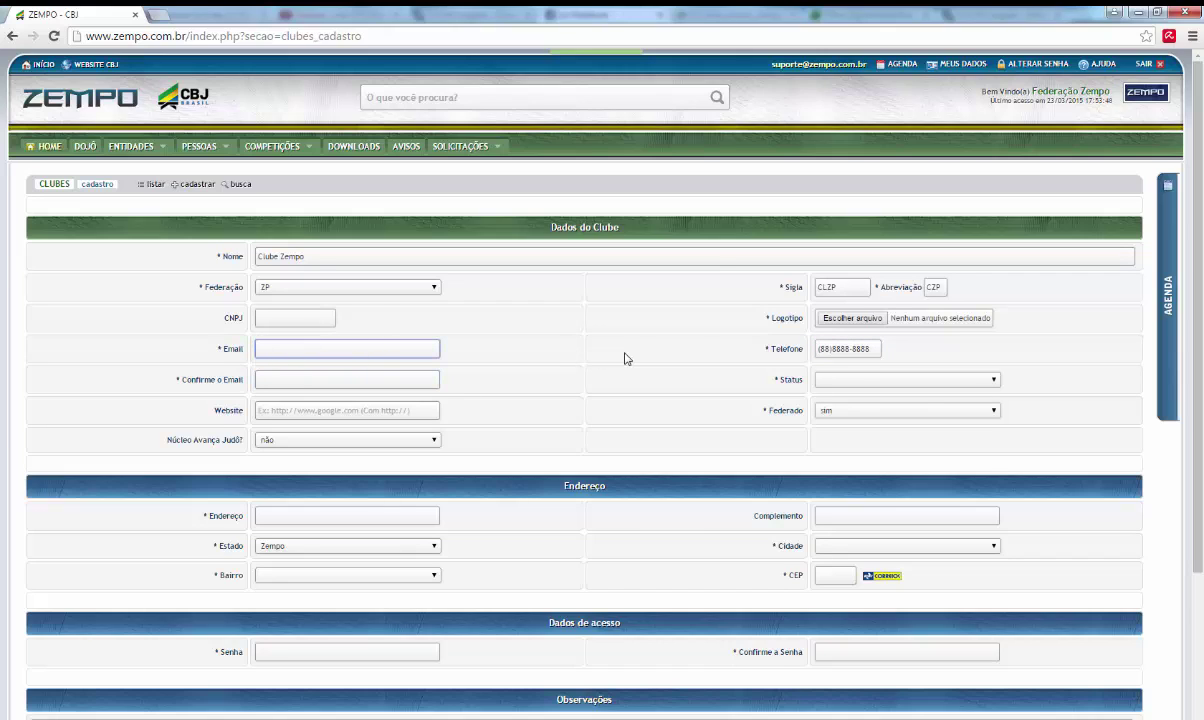
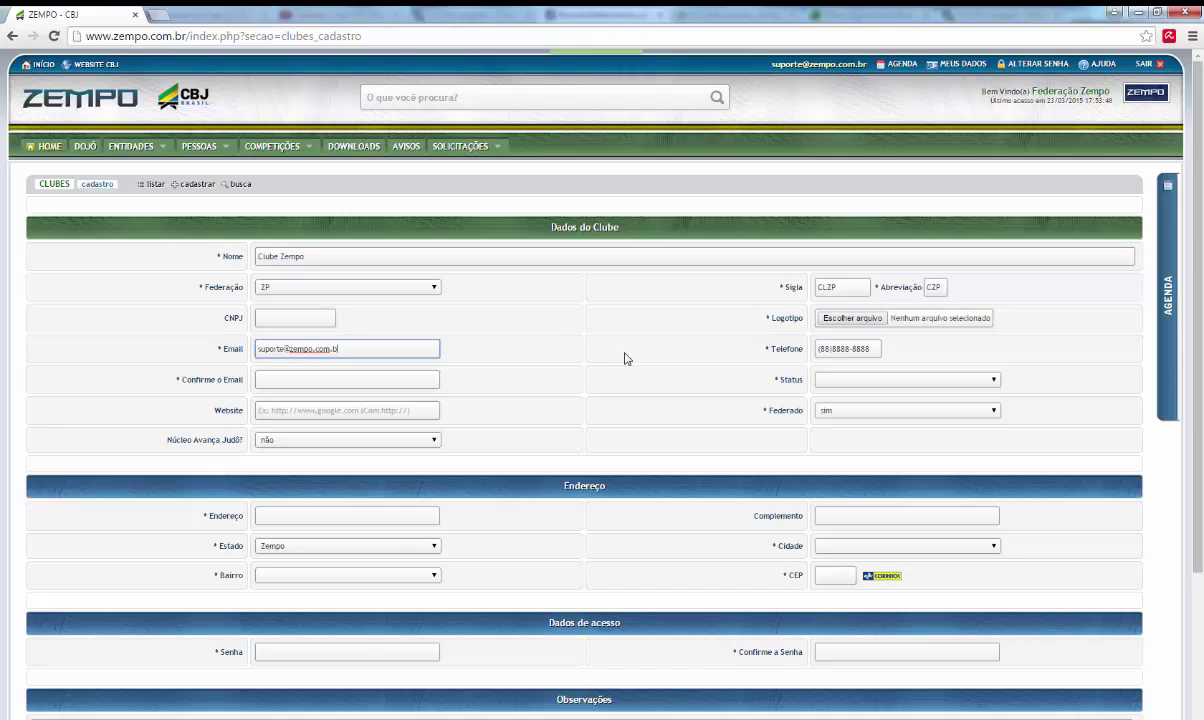
click(339, 380)
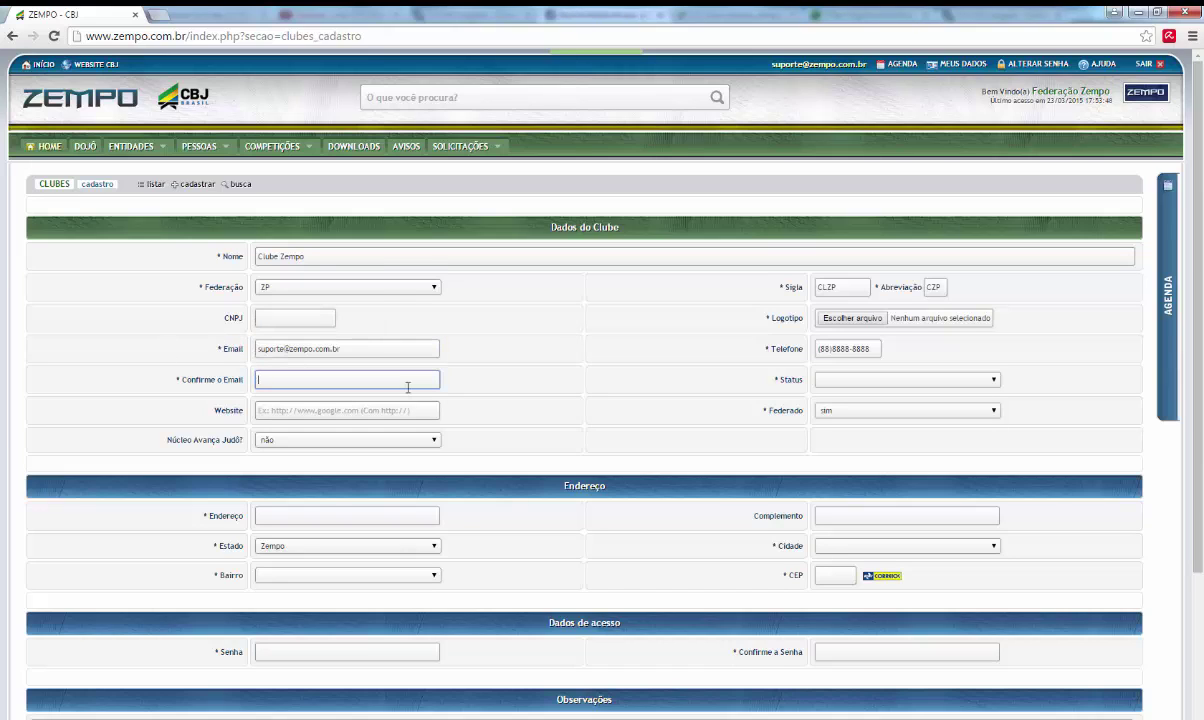
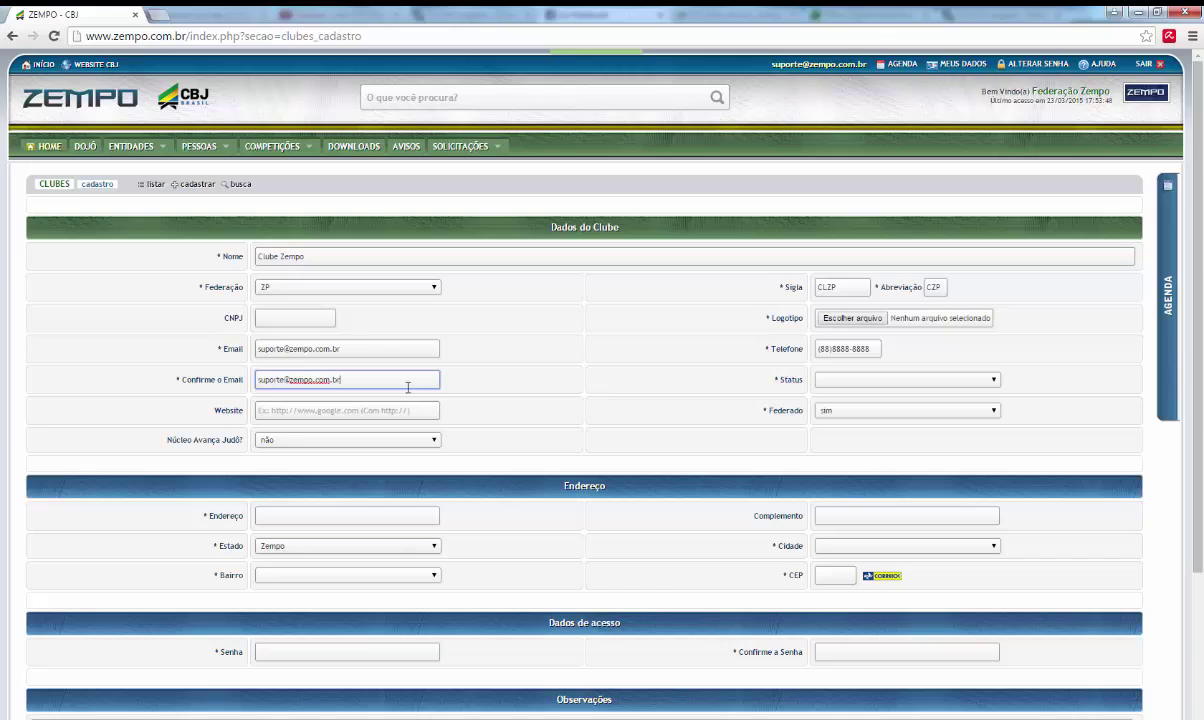
click(911, 387)
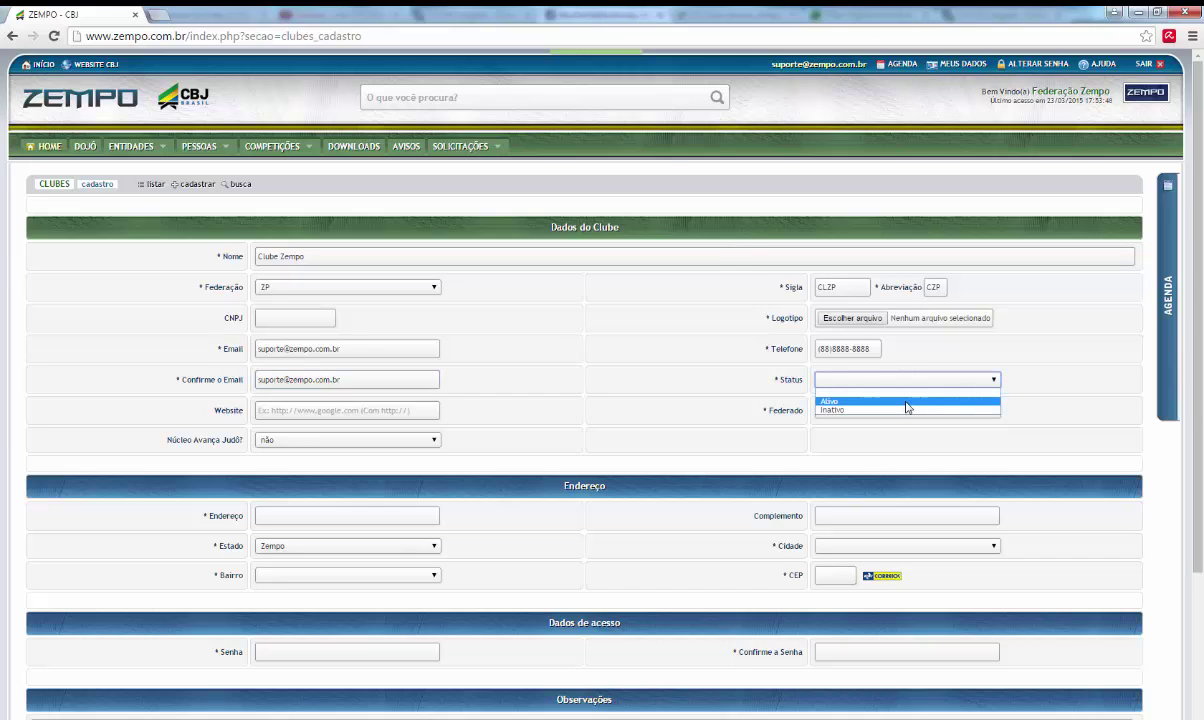
click(906, 402)
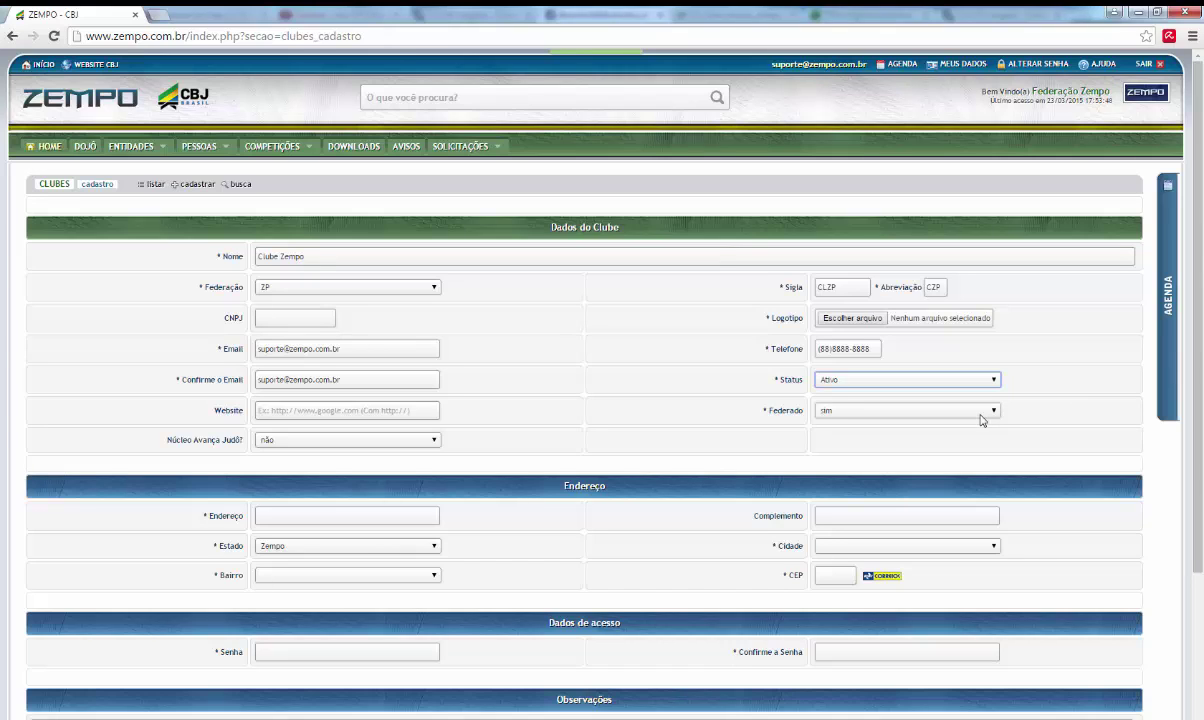
Step: Enter street 'Rua do Zempo. 23', choose Zempo as city and neighbourhood, and CEP 18905-456
click(388, 518)
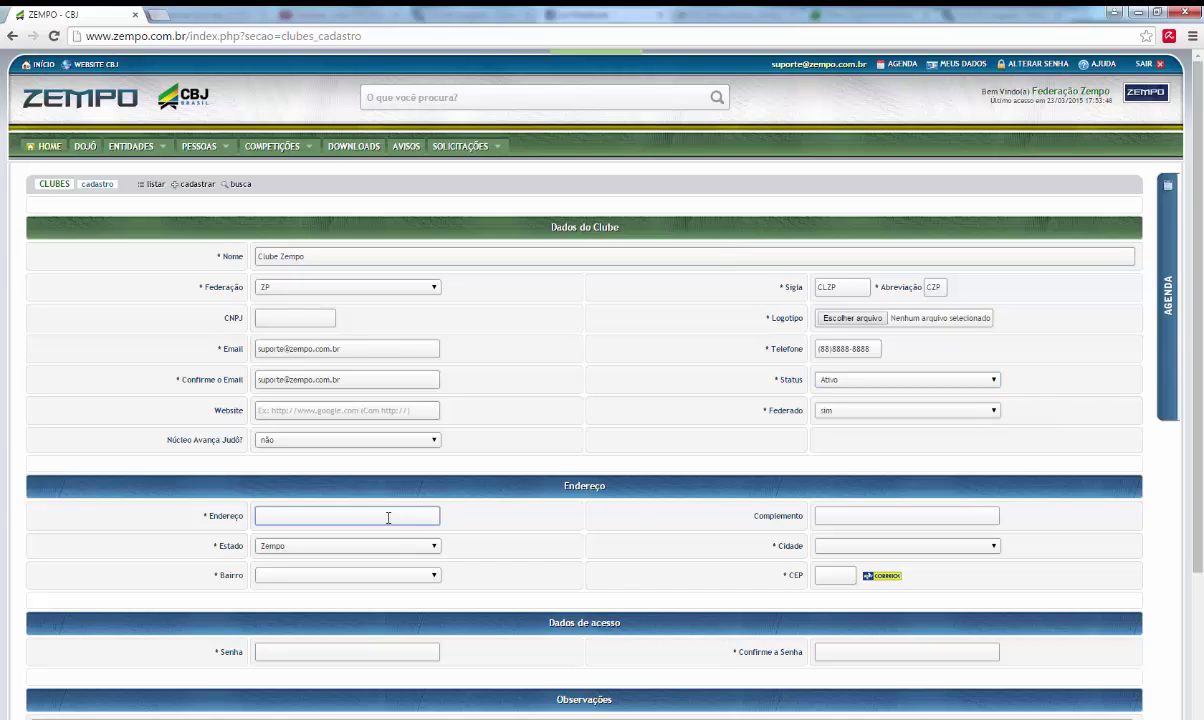
text(Rua)
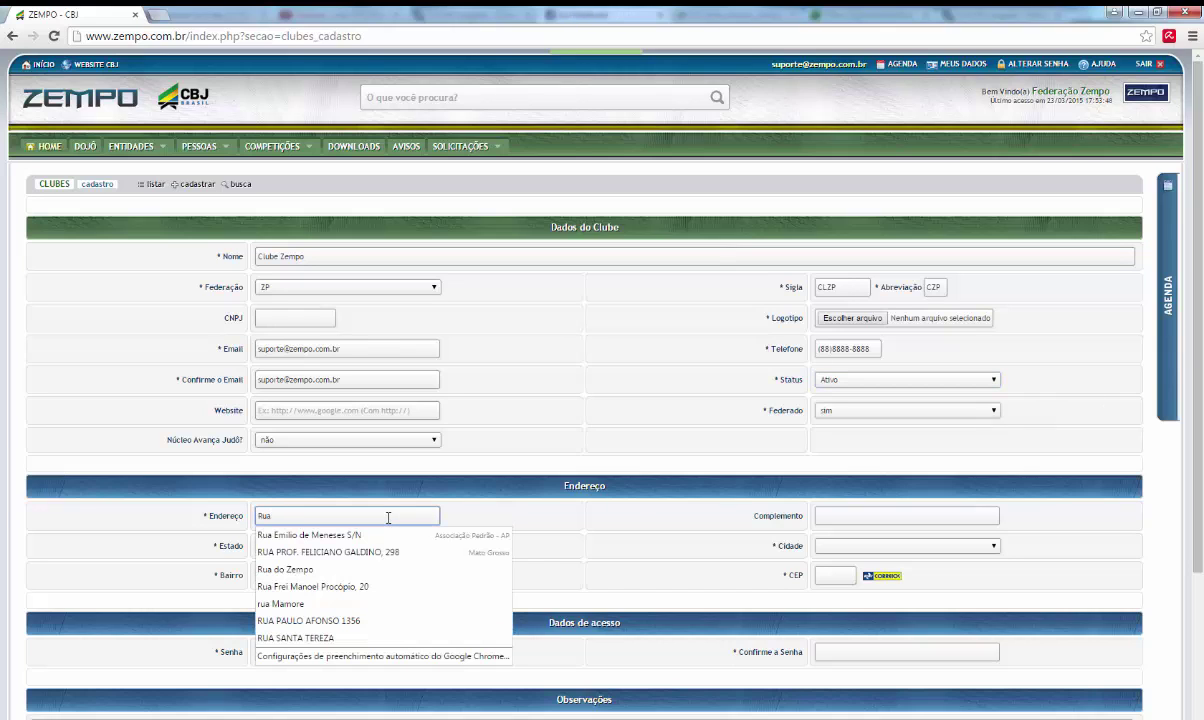
text( do Zempo)
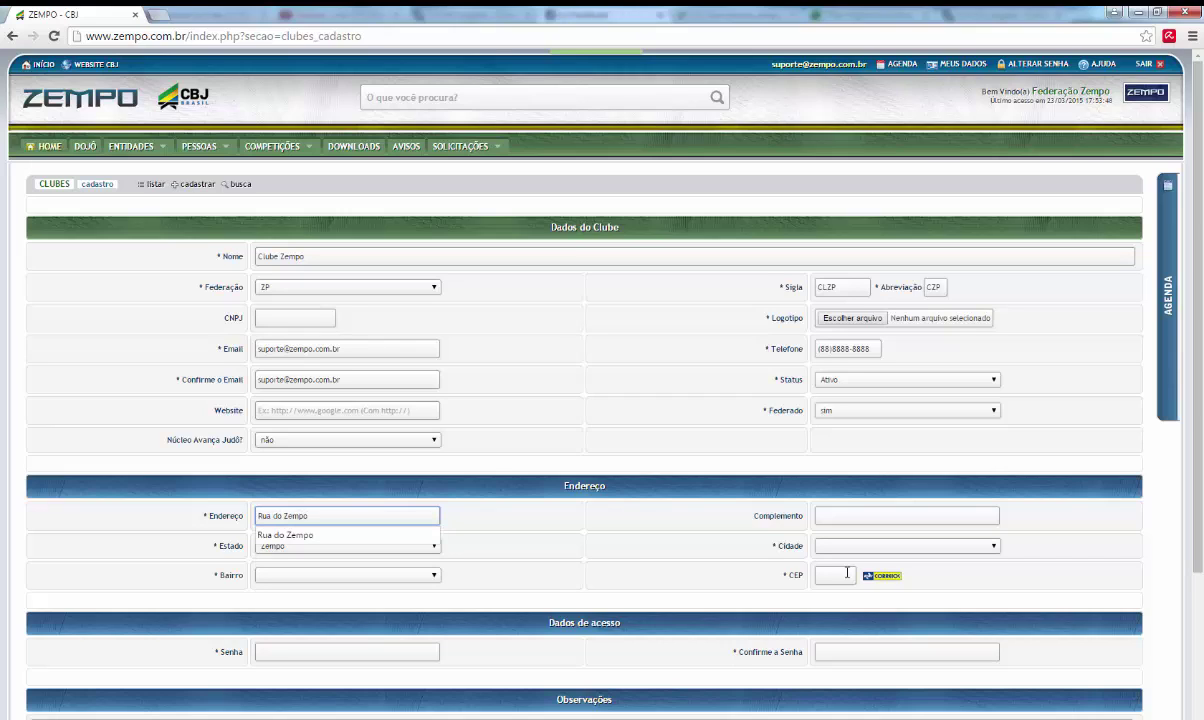
text(.)
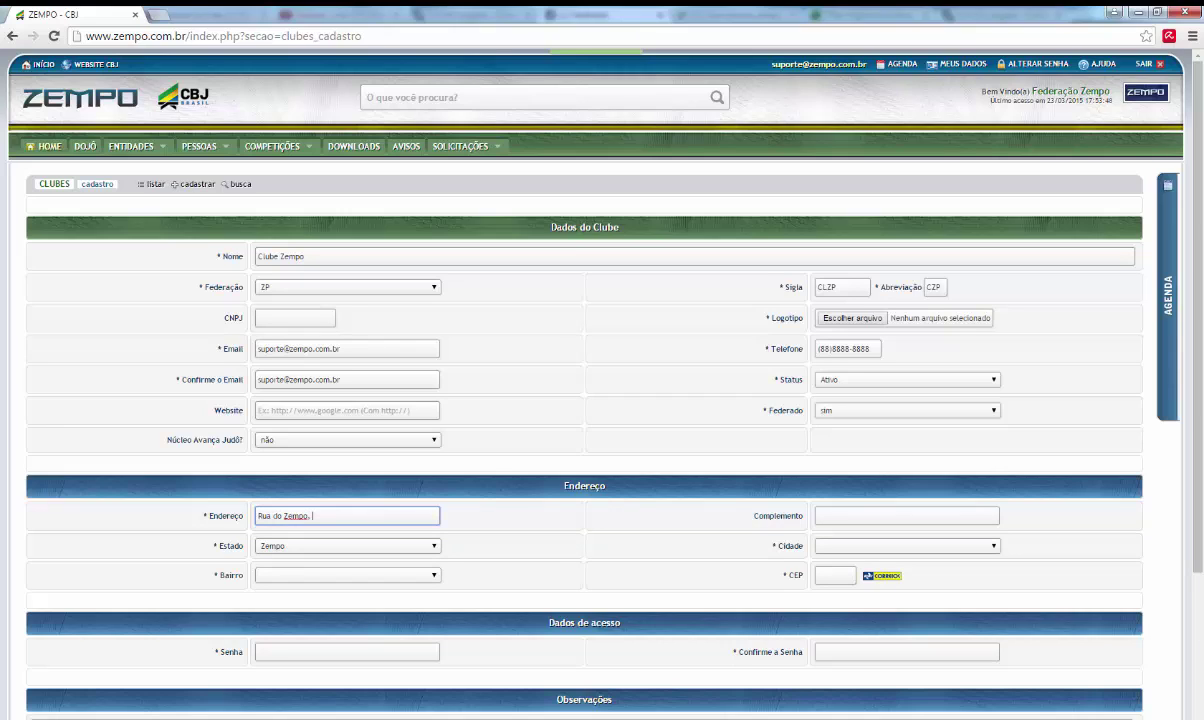
text( 23)
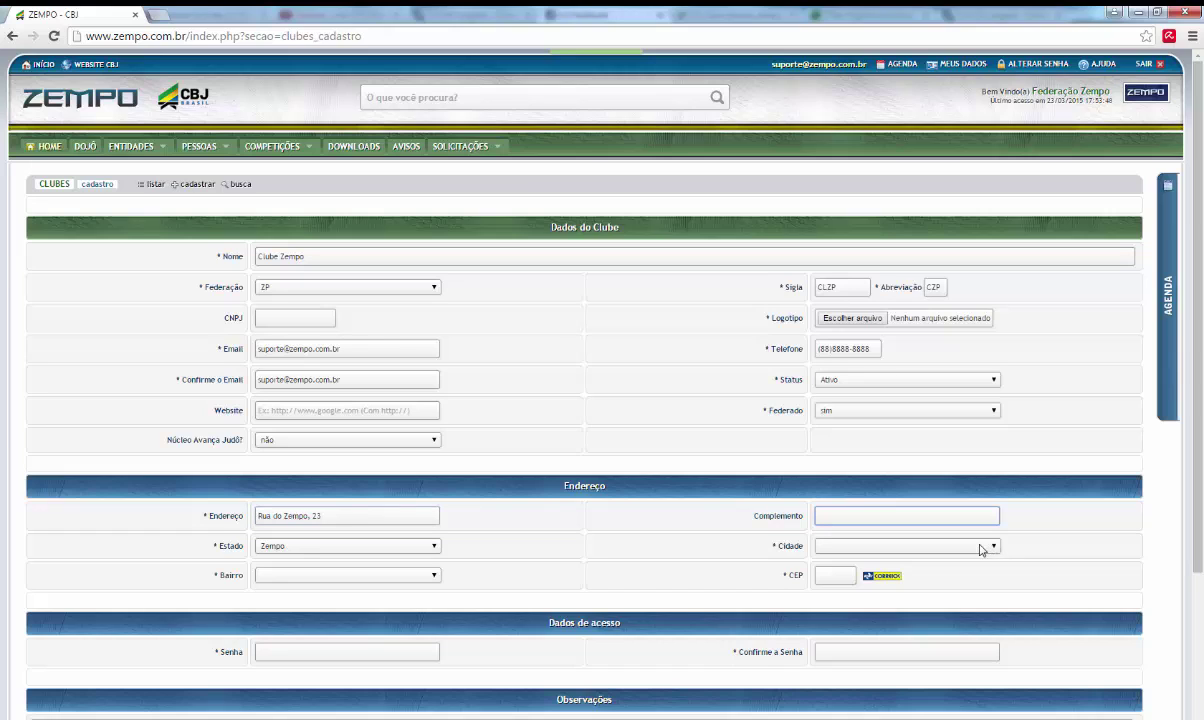
click(984, 546)
click(962, 567)
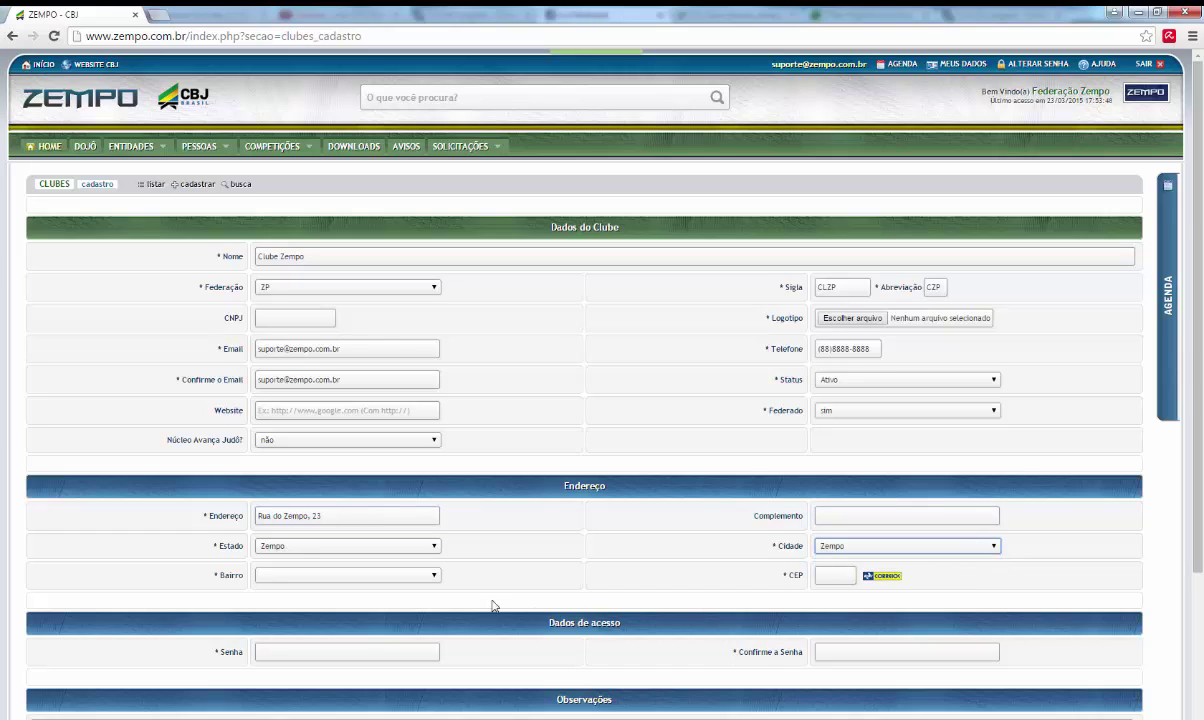
click(415, 580)
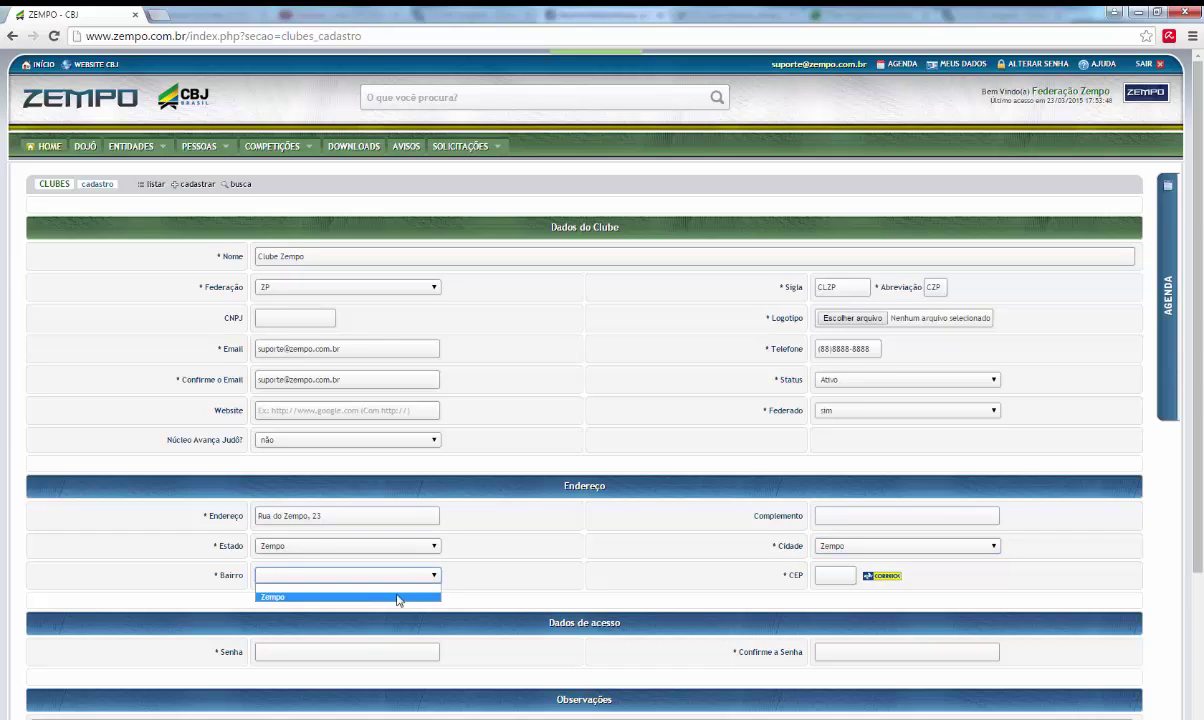
click(403, 599)
click(826, 577)
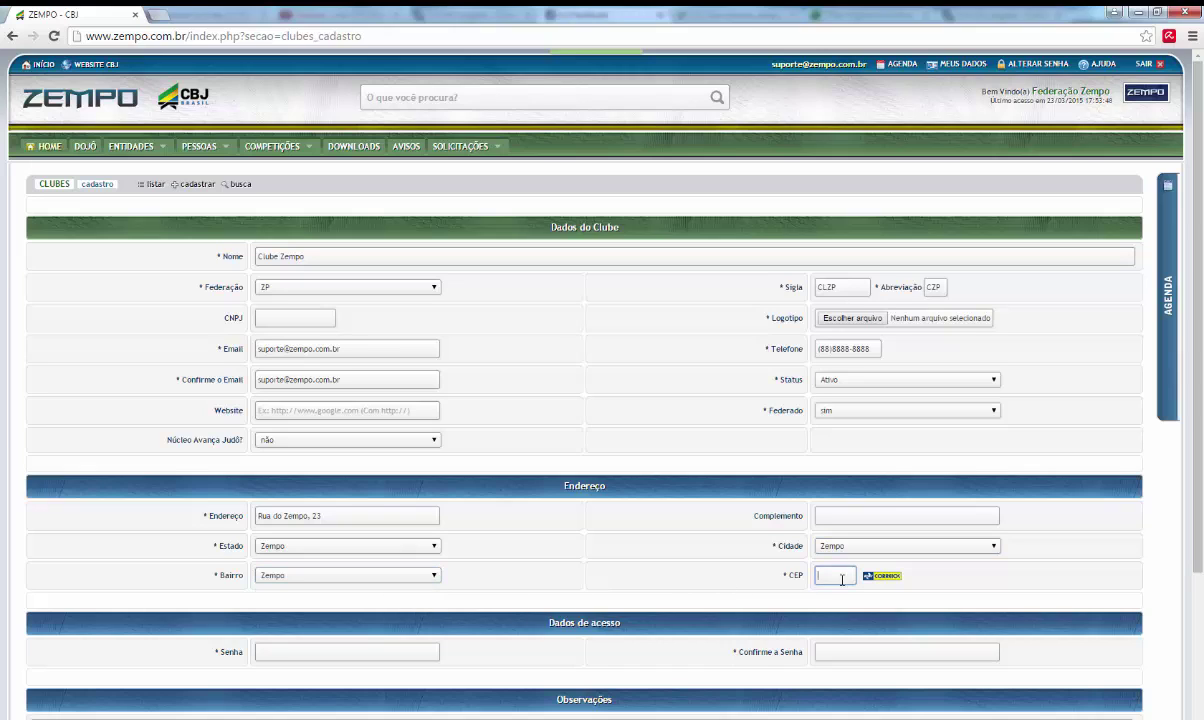
text(18905-456)
click(400, 653)
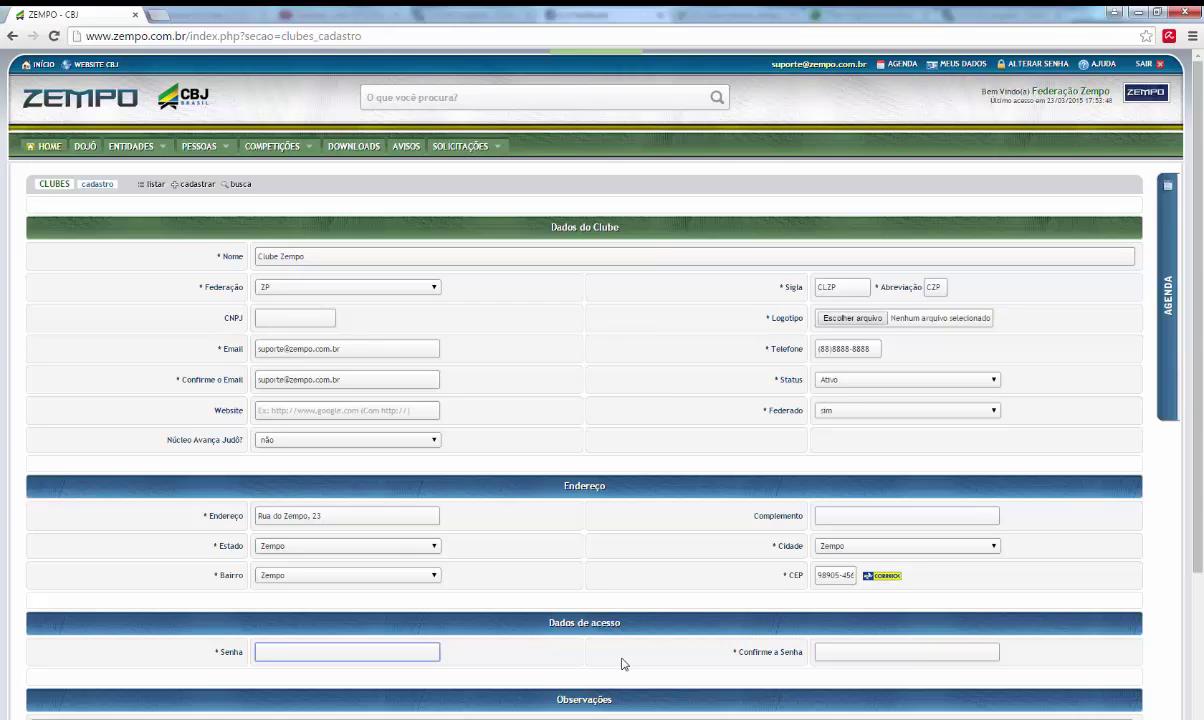
Step: Enter the access password and confirm it in Confirme a Senha
text(123456)
click(868, 651)
text(1234)
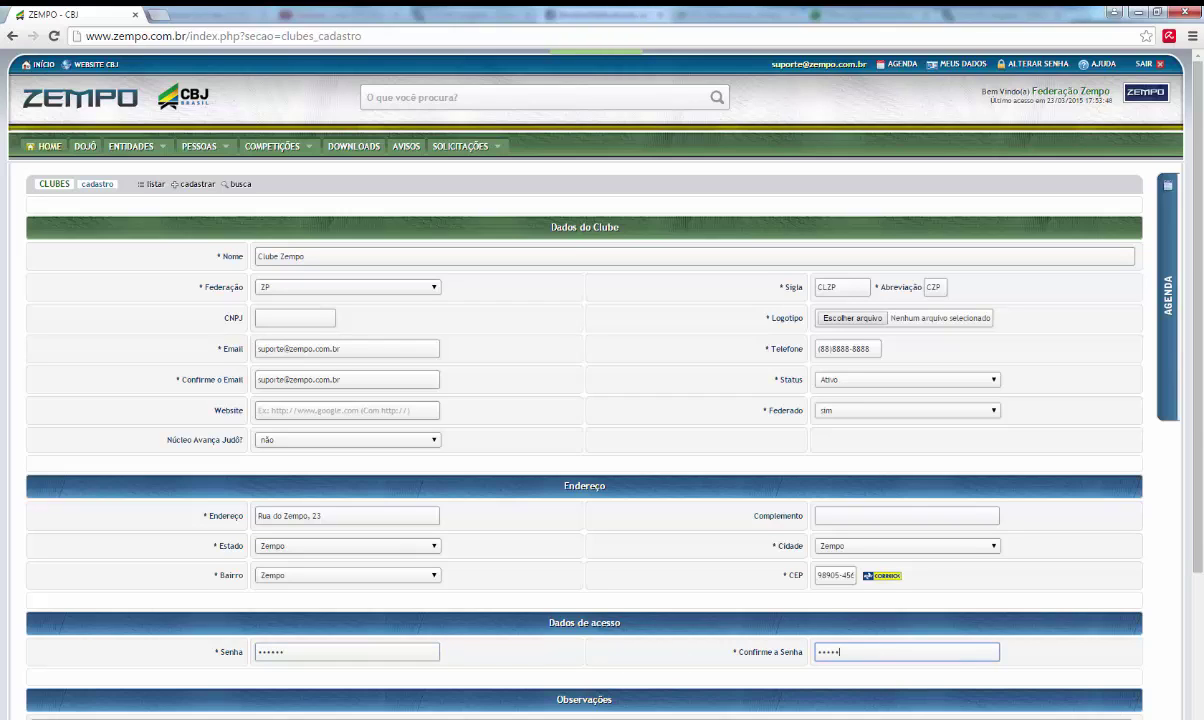
text(56)
Step: Attach Perfil Zempo.jpg as the club logo and submit the registration with Cadastrar
scroll(1083, 672, down, 2)
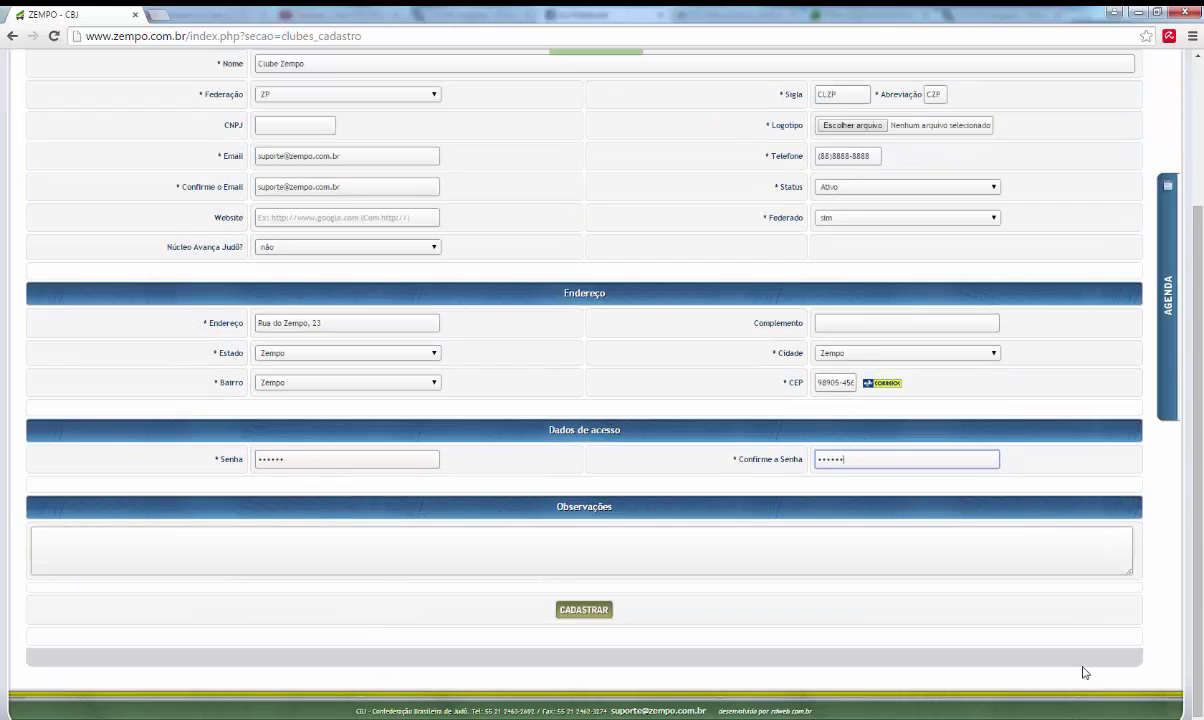
click(585, 611)
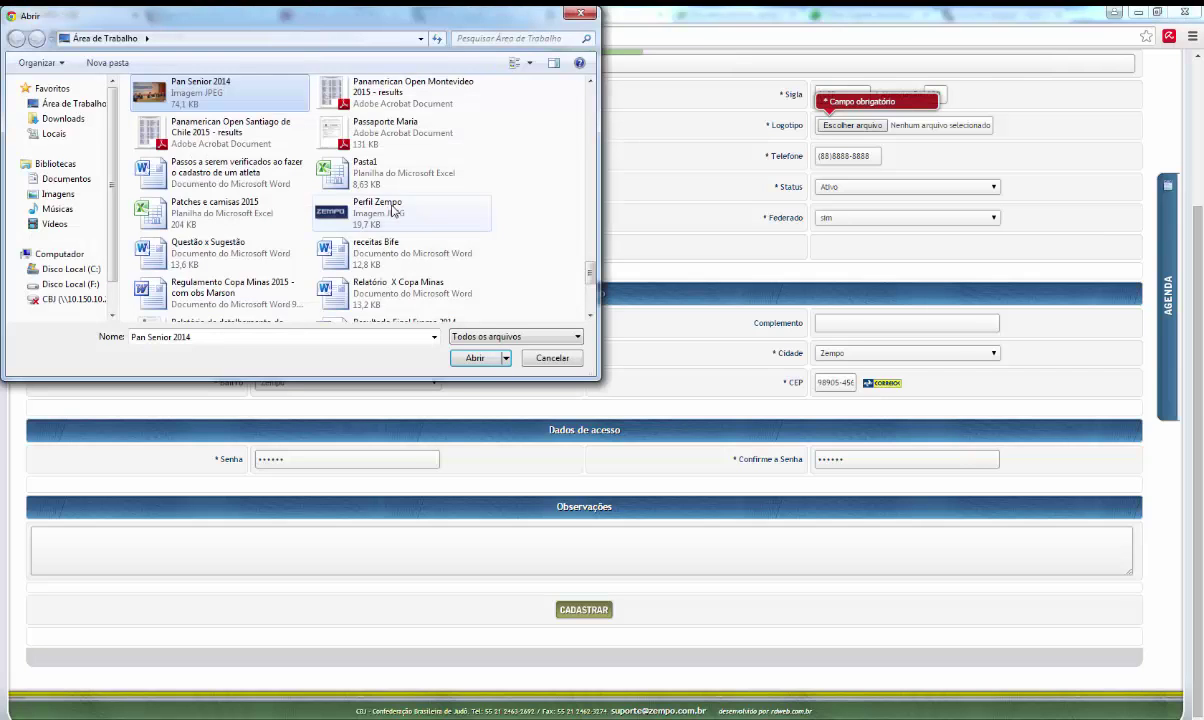
click(393, 210)
click(468, 358)
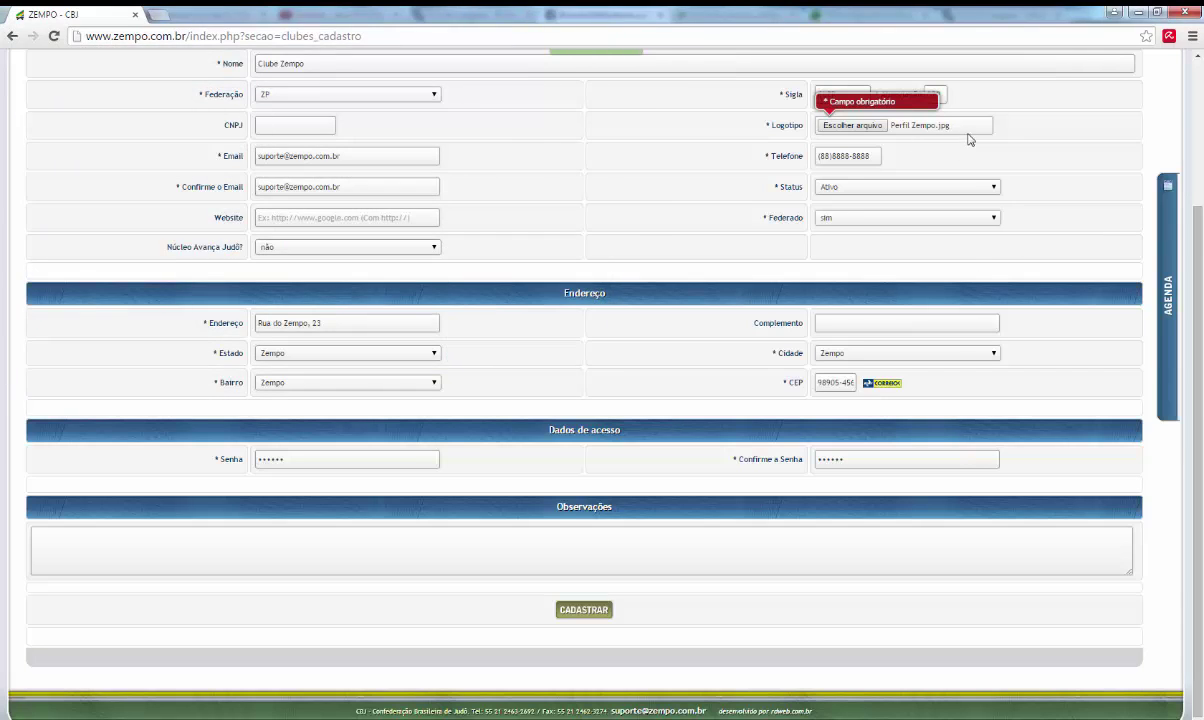
click(589, 612)
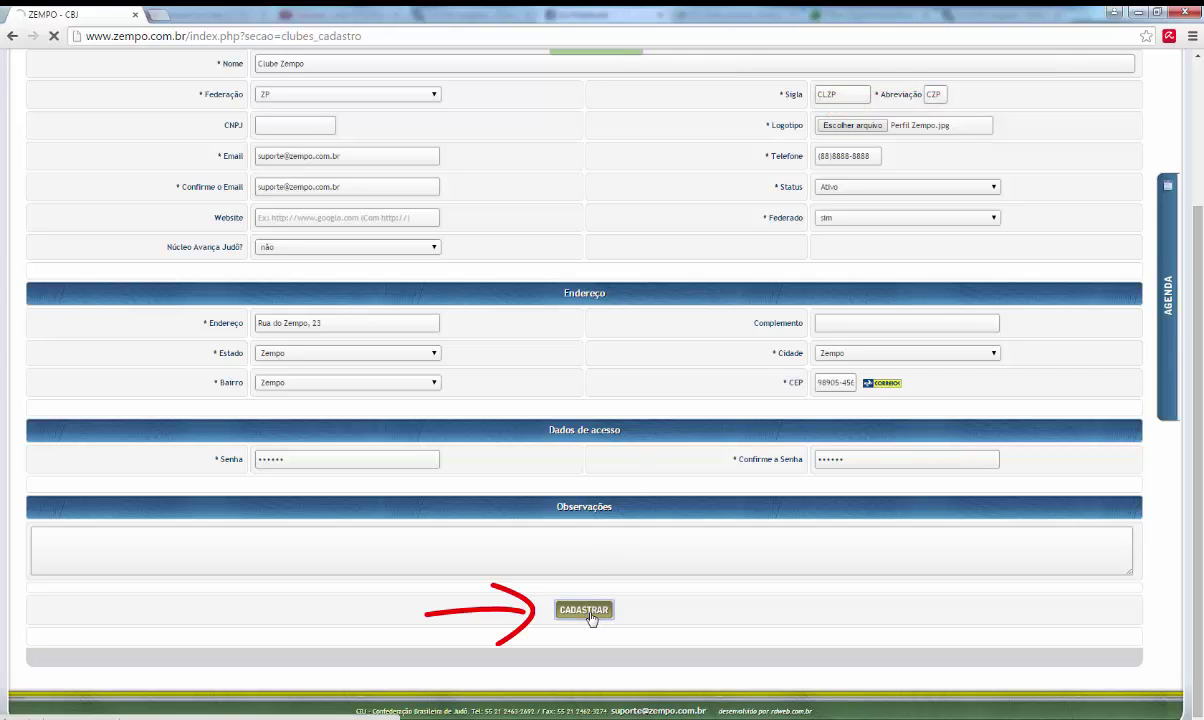